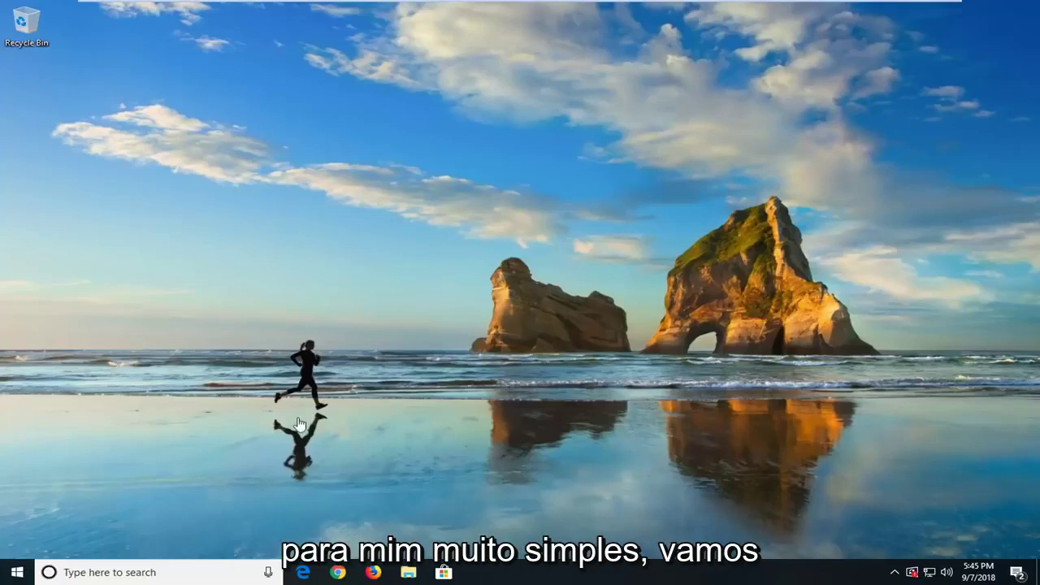
Step: Search Windows for "services" and open the Services desktop app
left_click(15, 573)
left_click(14, 574)
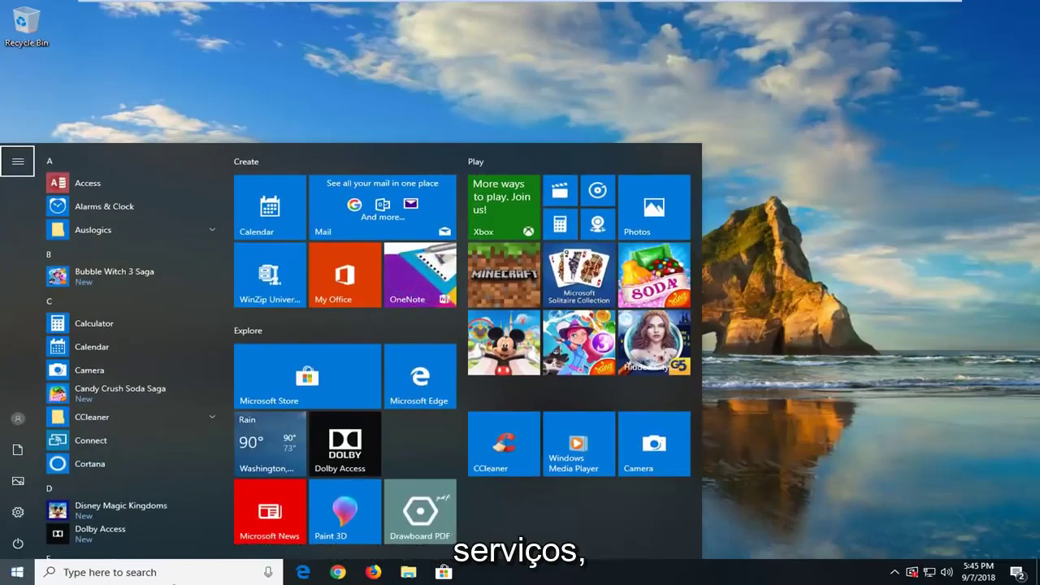
left_click(64, 572)
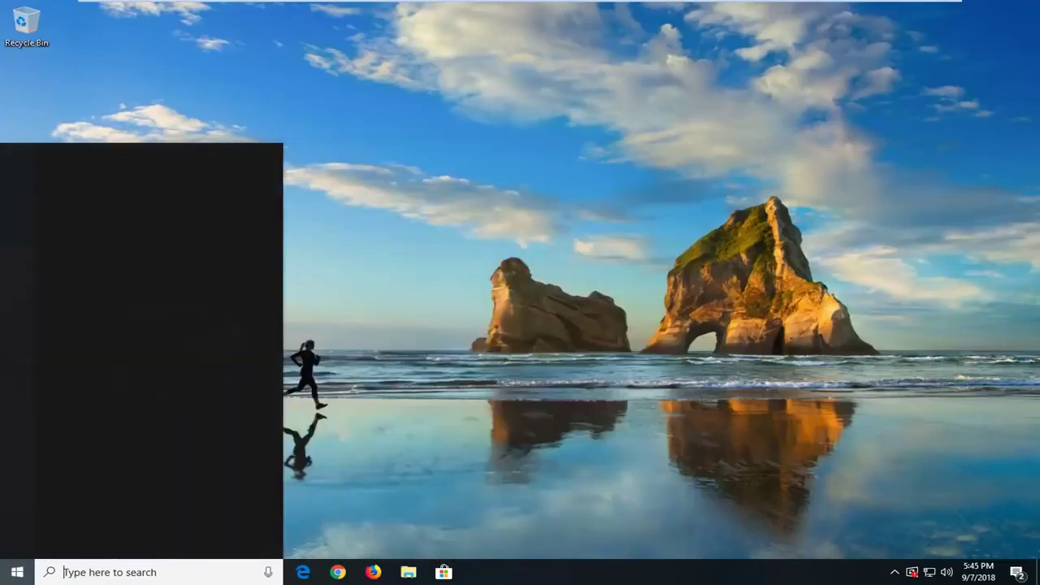
type("s")
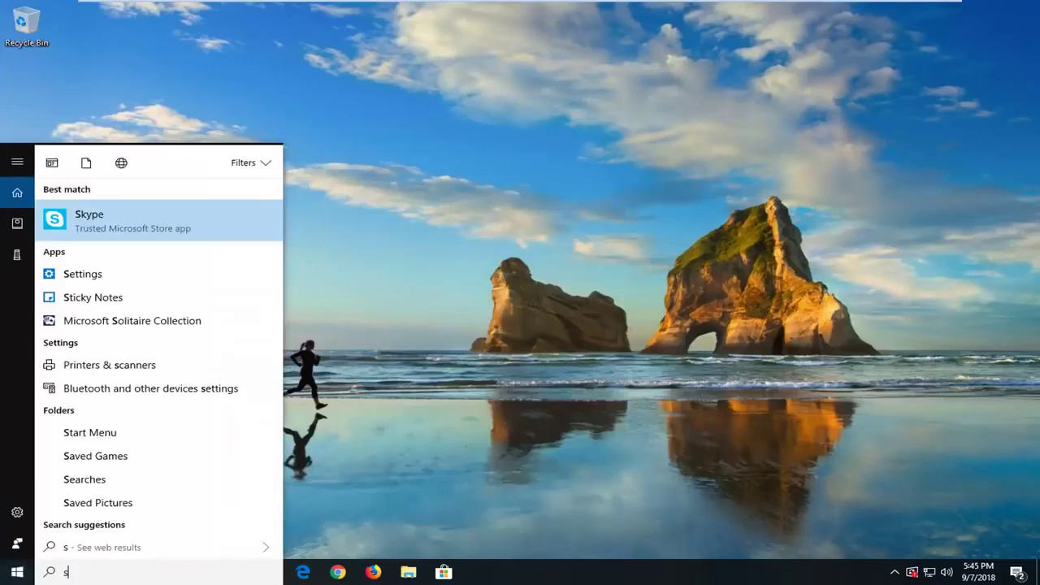
type("ervices")
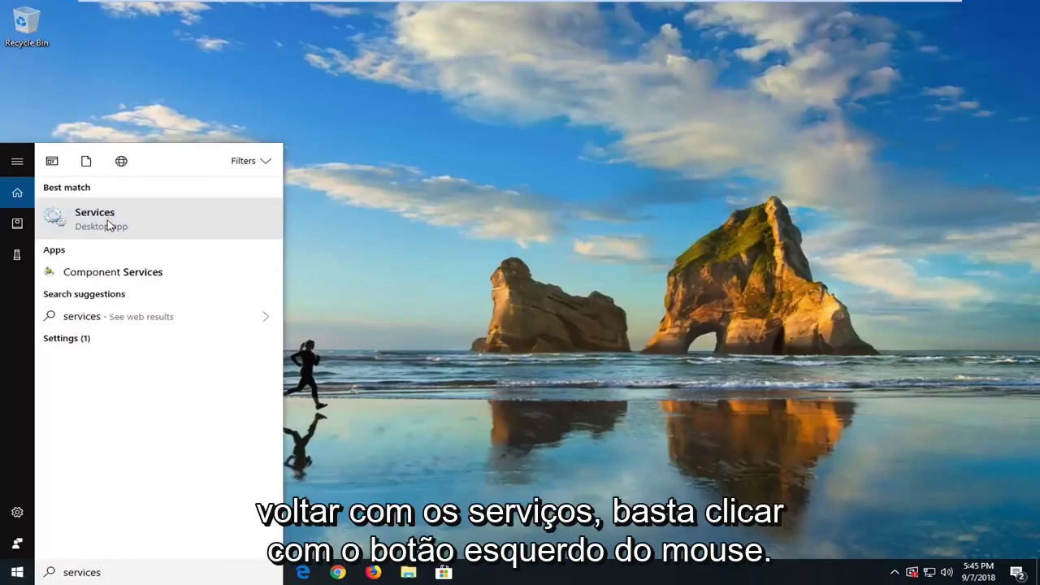
left_click(108, 224)
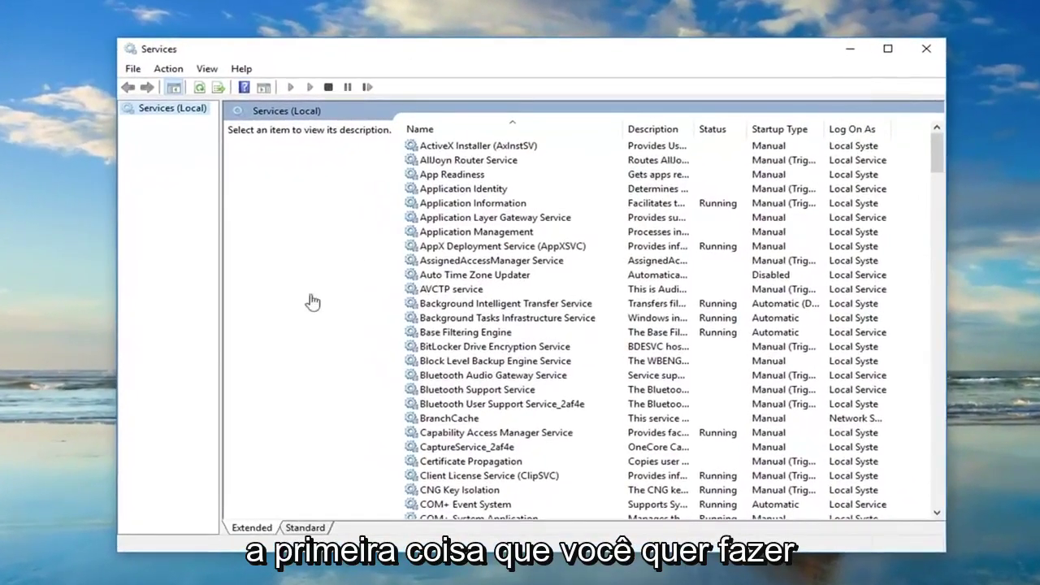
Step: Review the startup type options of the Background Intelligent Transfer Service, then stop the service and accept its properties
left_click(475, 261)
left_click(455, 305)
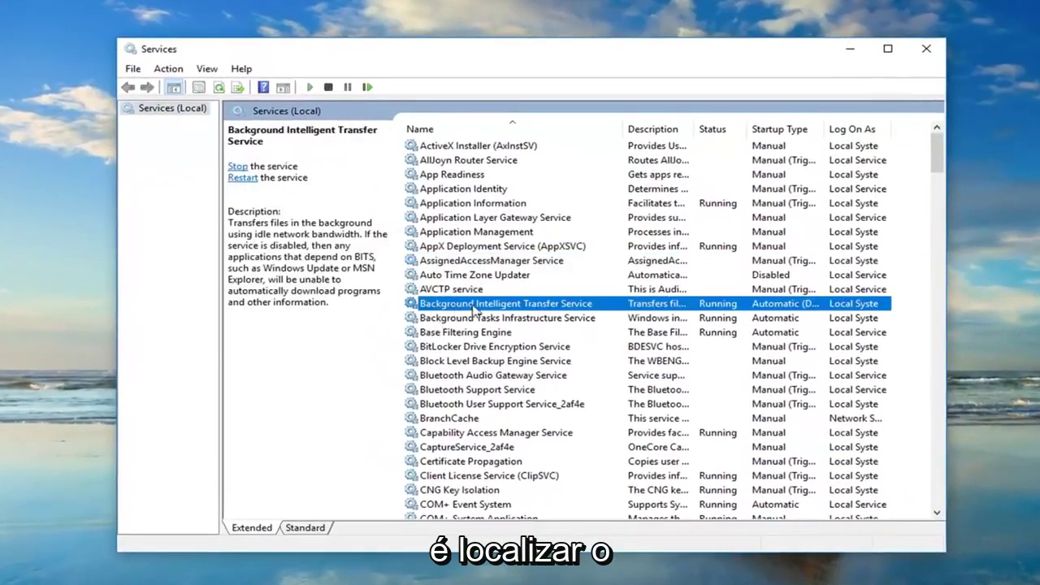
double_click(551, 308)
left_click(488, 289)
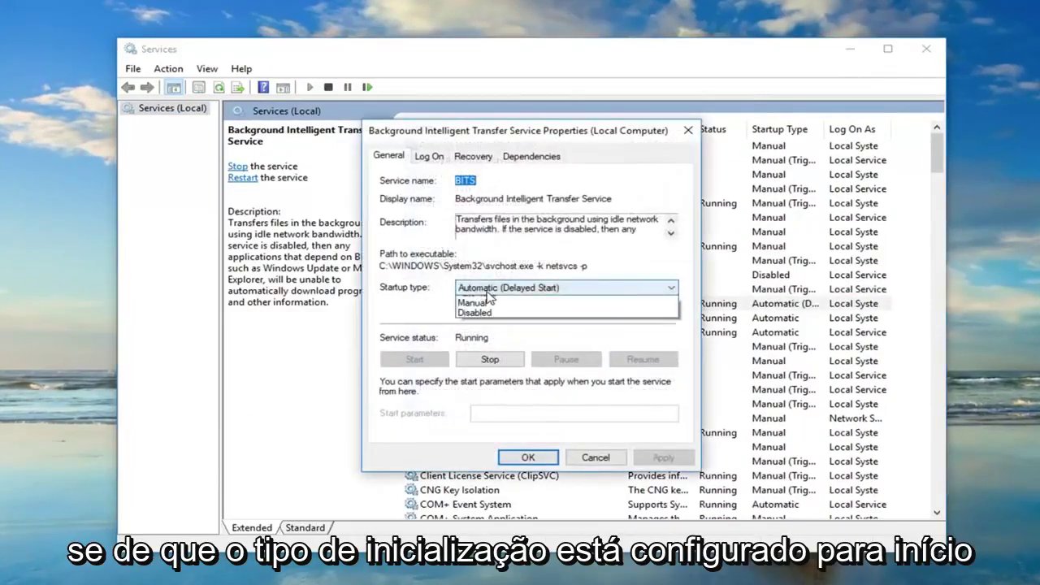
left_click(421, 292)
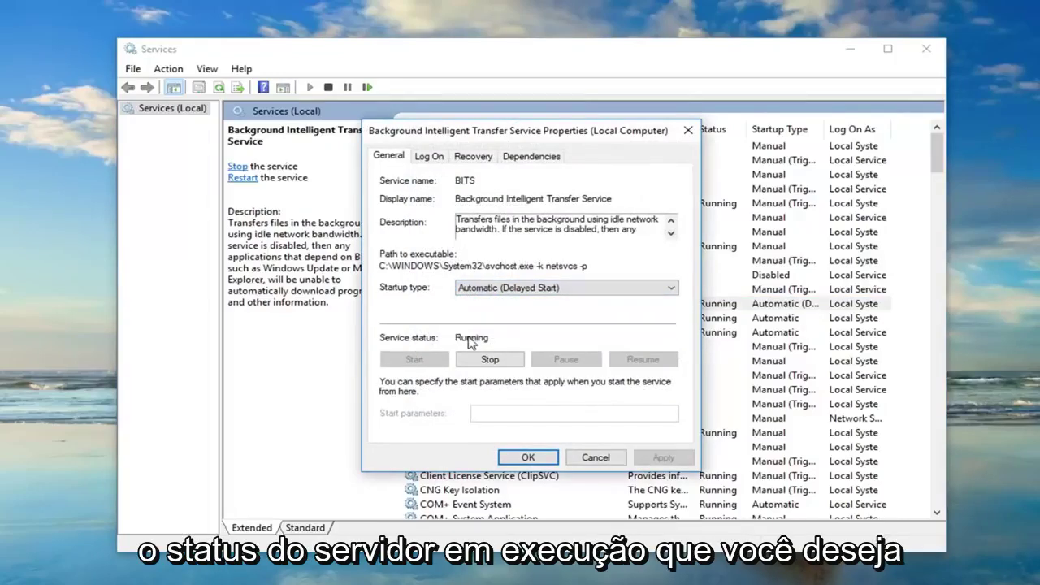
left_click(489, 365)
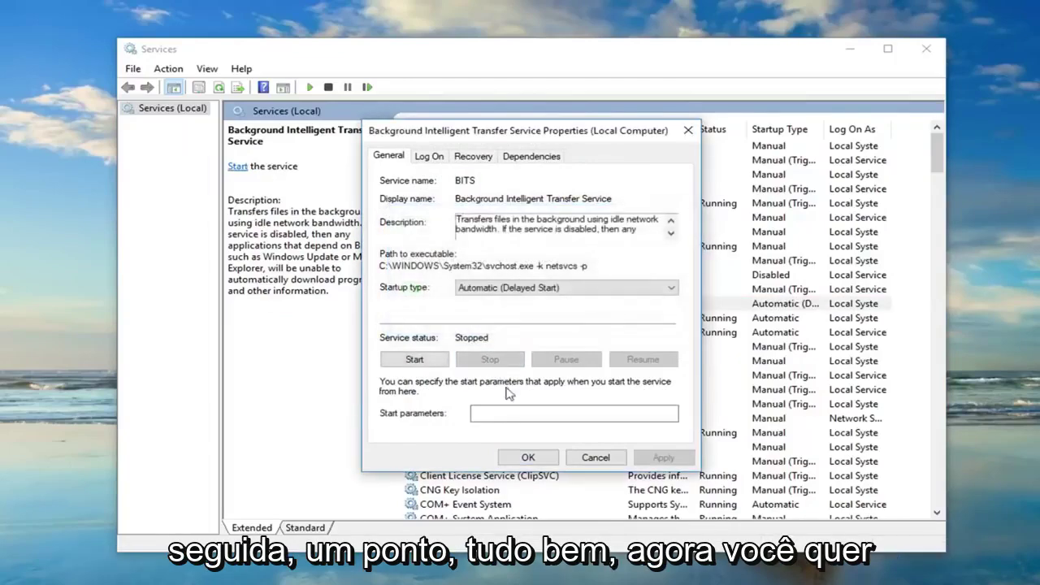
left_click(528, 457)
Step: Open the properties of the Windows Update service and set its startup type to Automatic
scroll(504, 292, "down", 3)
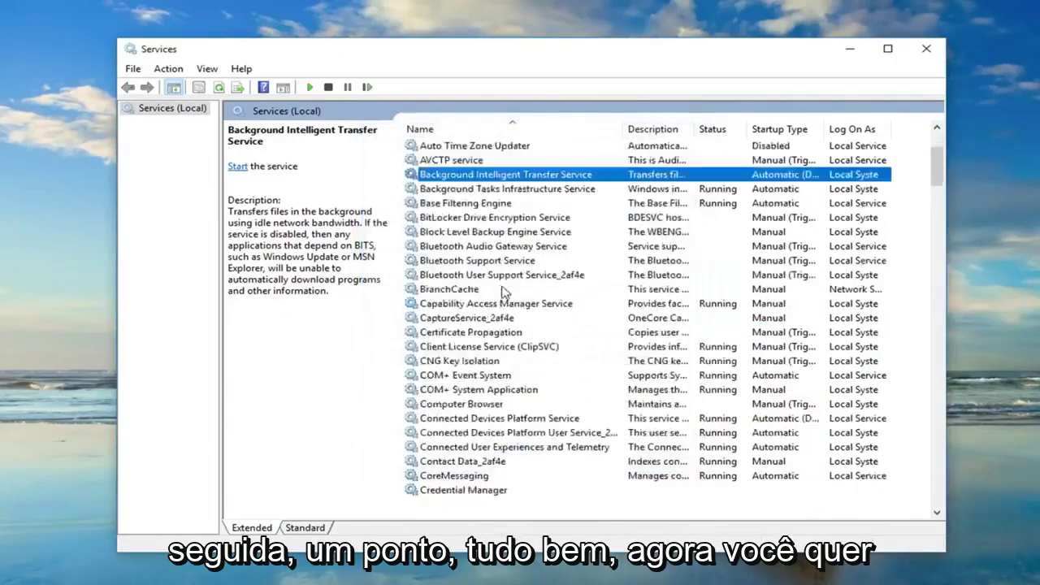
scroll(504, 292, "down", 20)
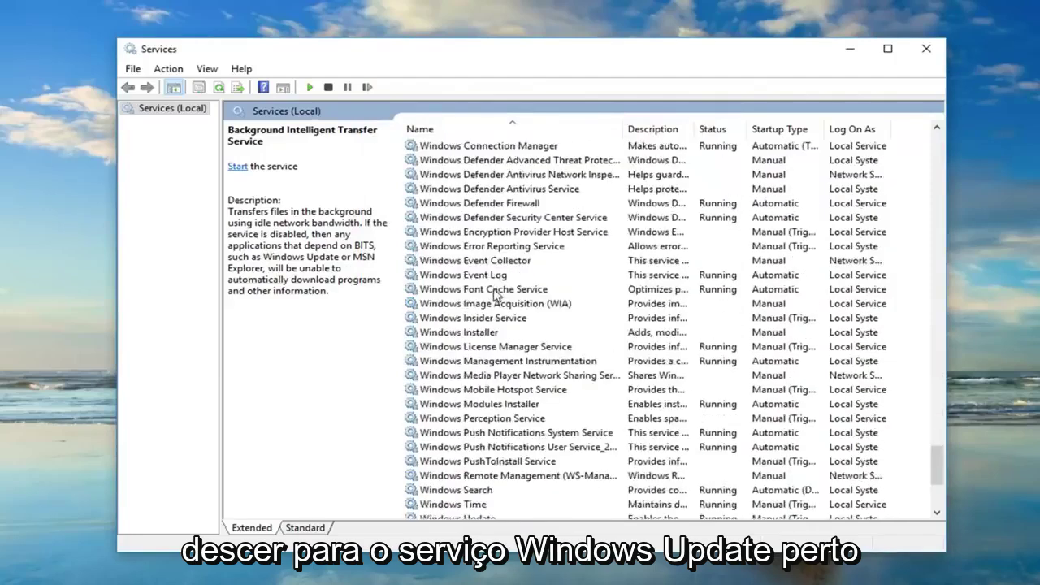
scroll(494, 294, "down", 5)
left_click(458, 319)
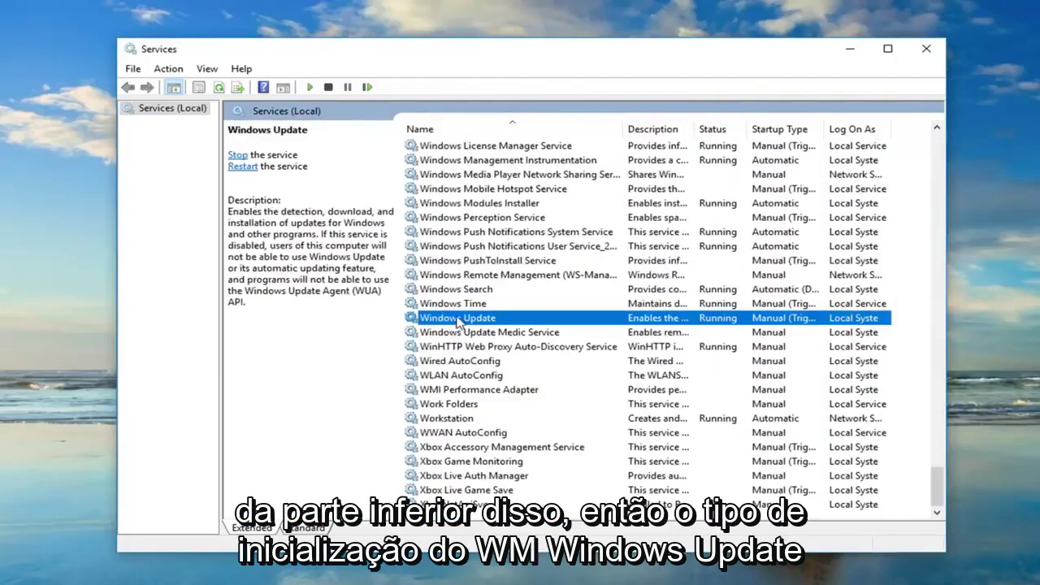
double_click(457, 321)
left_click(524, 288)
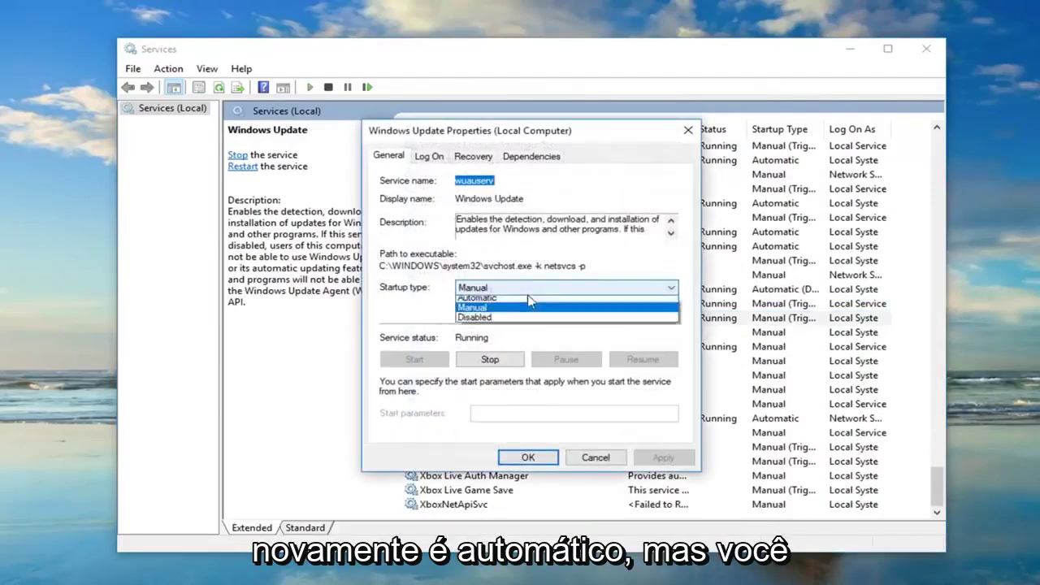
left_click(498, 310)
Step: Stop the Windows Update service and apply the changed service properties
left_click(497, 362)
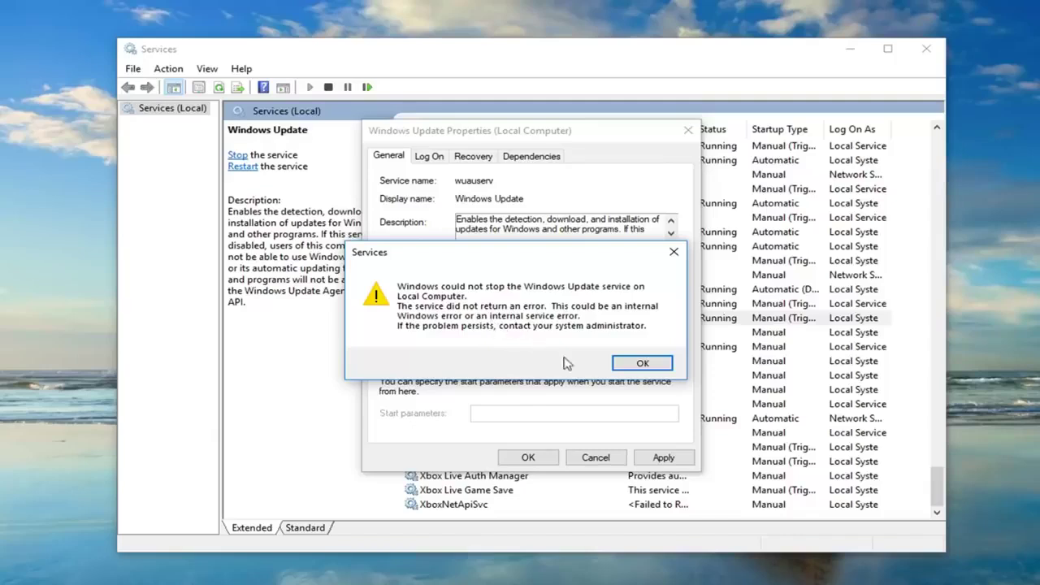
left_click(615, 363)
left_click(490, 360)
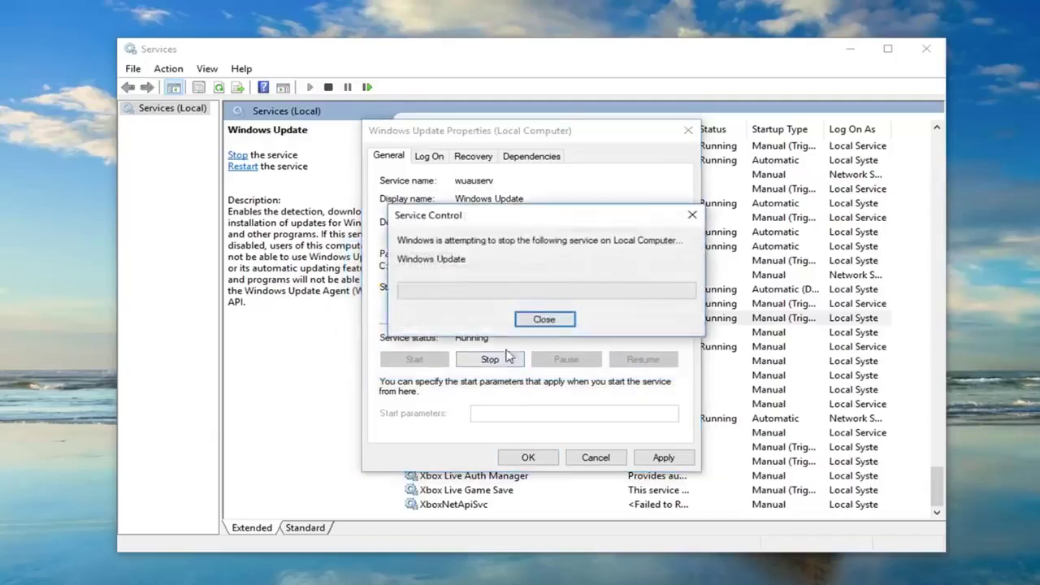
left_click(545, 319)
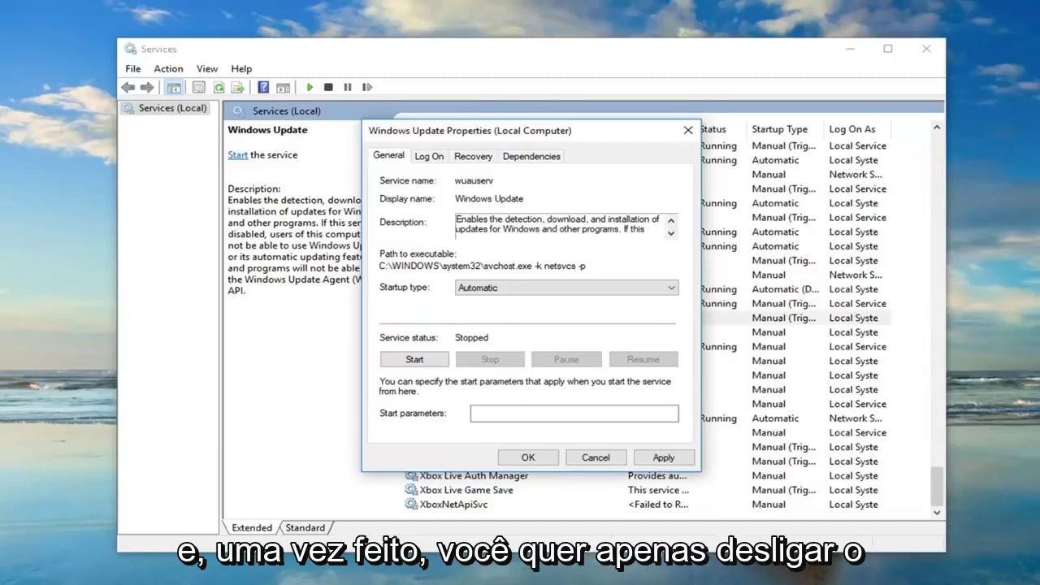
left_click(664, 458)
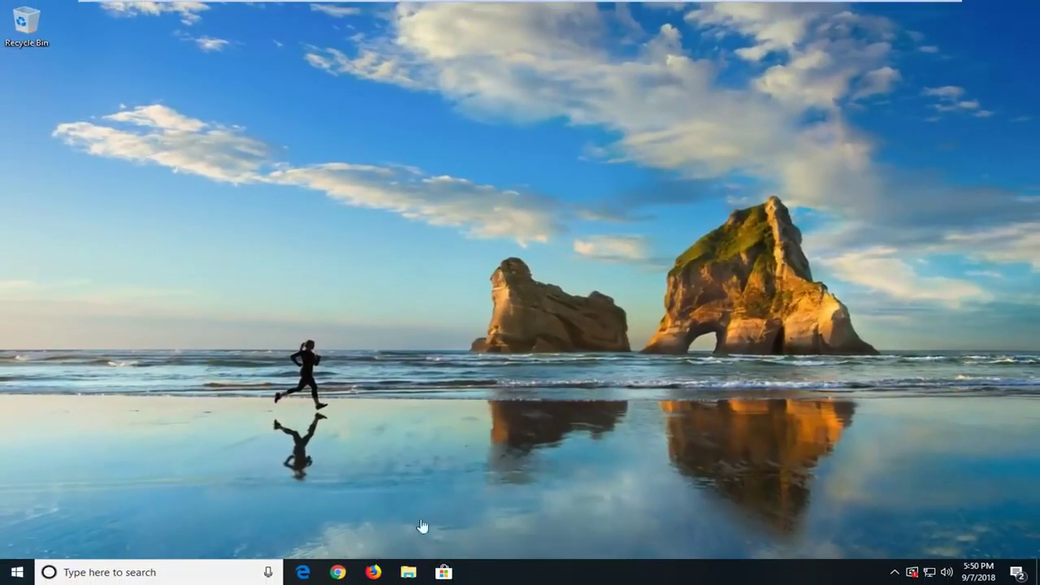
Step: Search Windows for "windows explorer" and open File Explorer
left_click(14, 574)
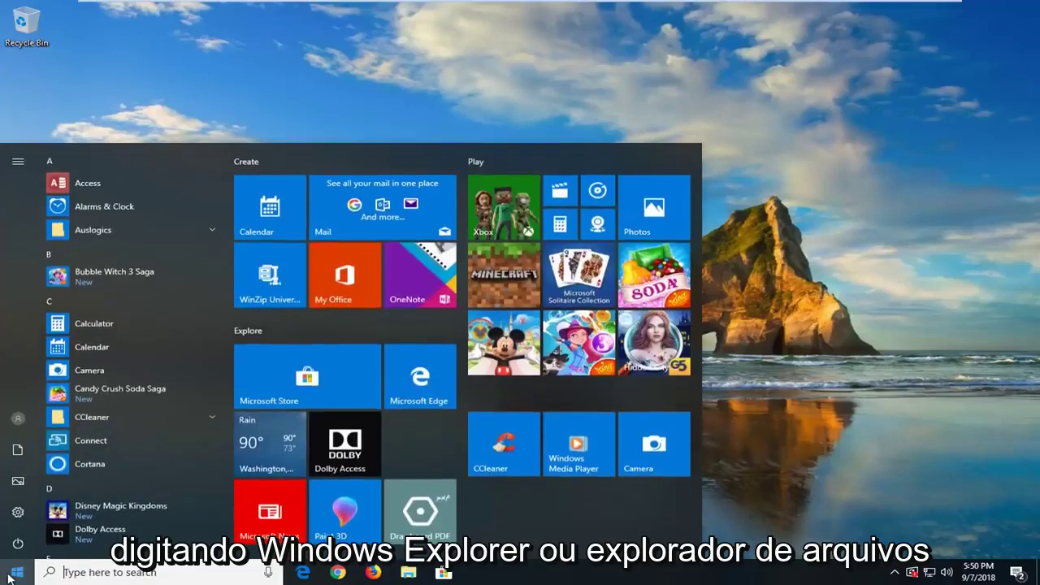
type("windows ")
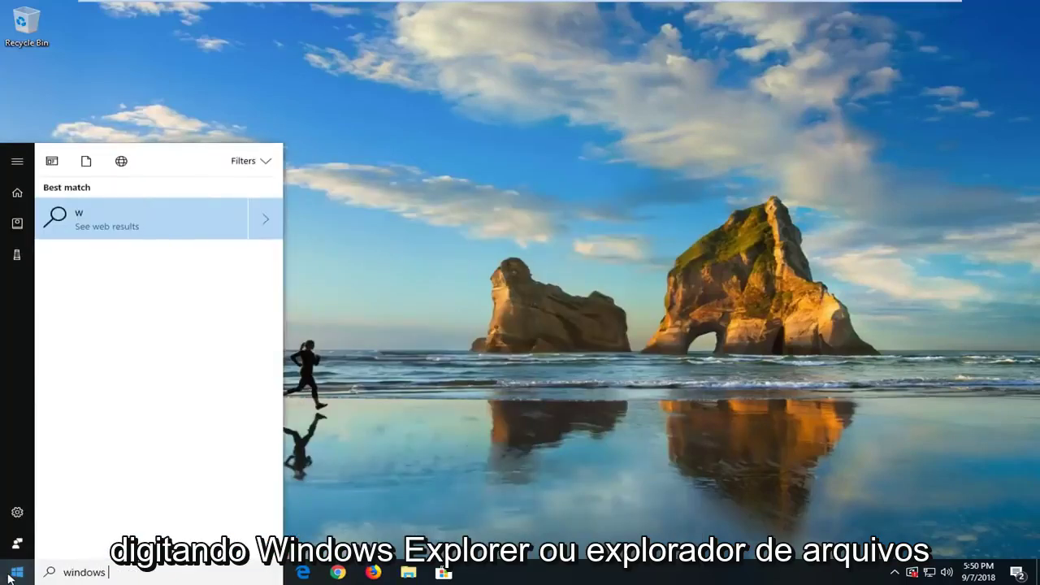
type("explorer")
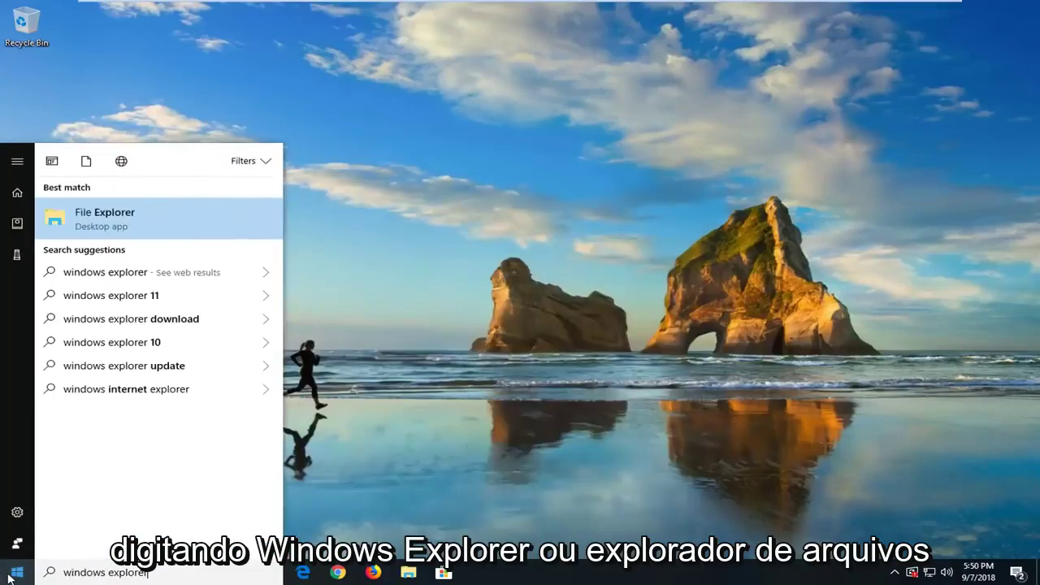
left_click(92, 226)
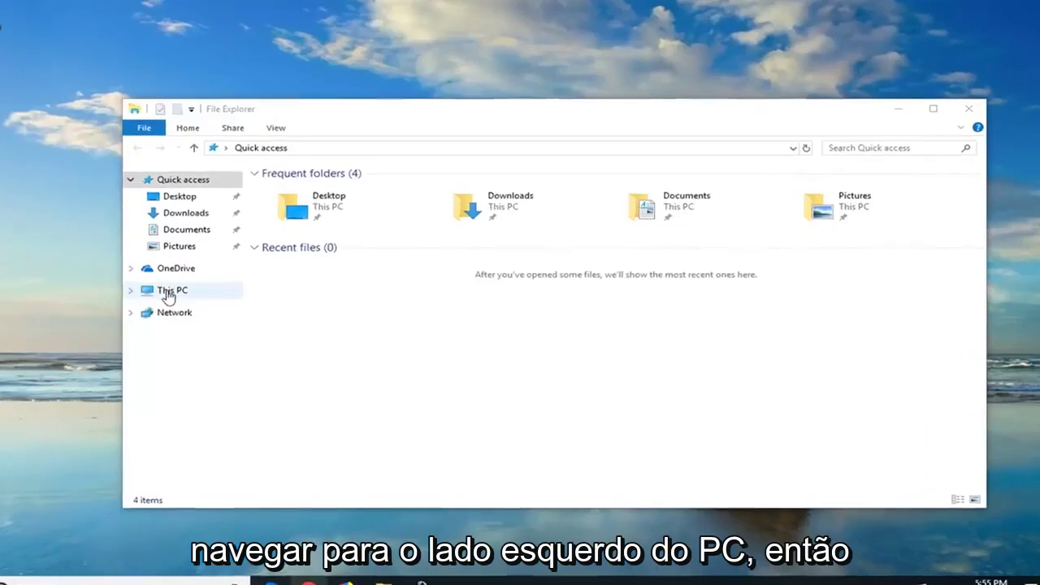
Step: Go to the Download folder in C:\Windows\SoftwareDistribution
left_click(171, 291)
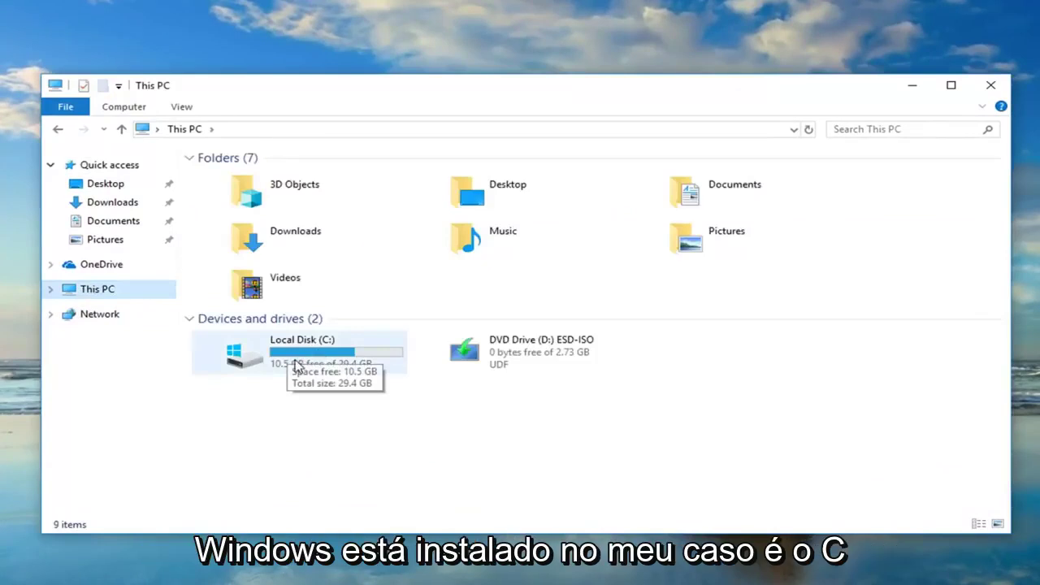
double_click(301, 366)
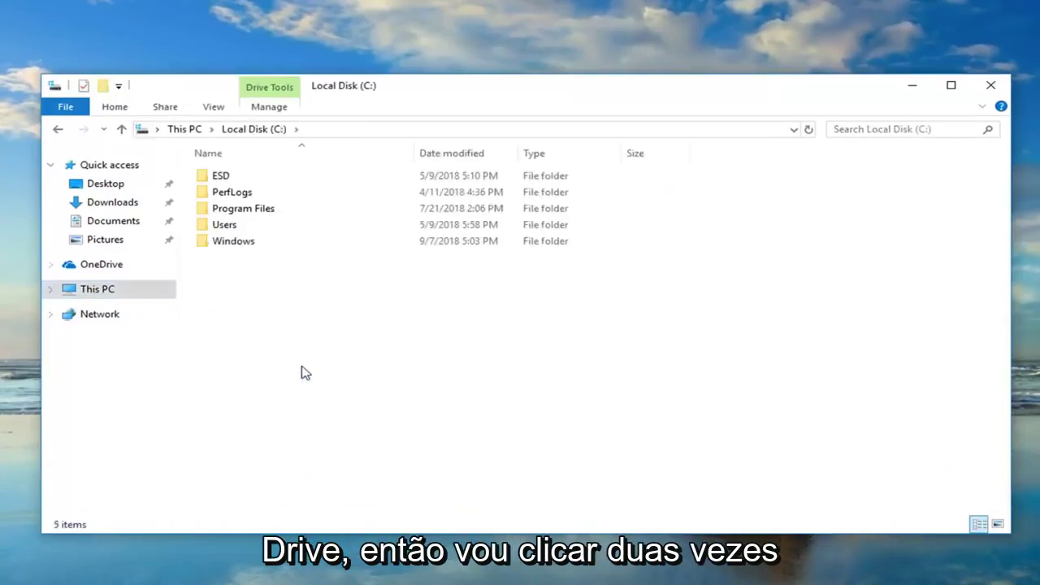
double_click(233, 242)
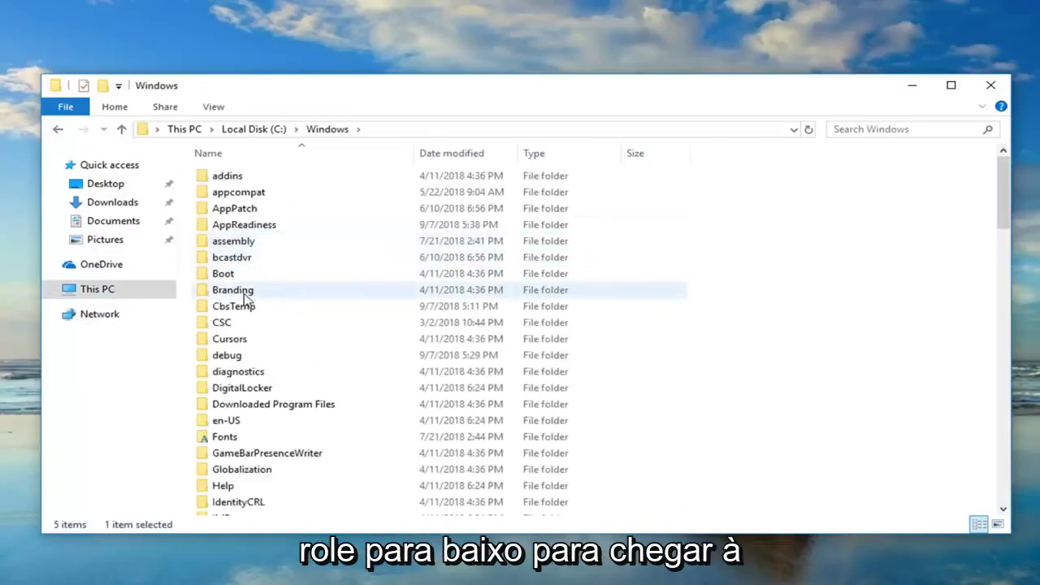
scroll(244, 299, "down", 13)
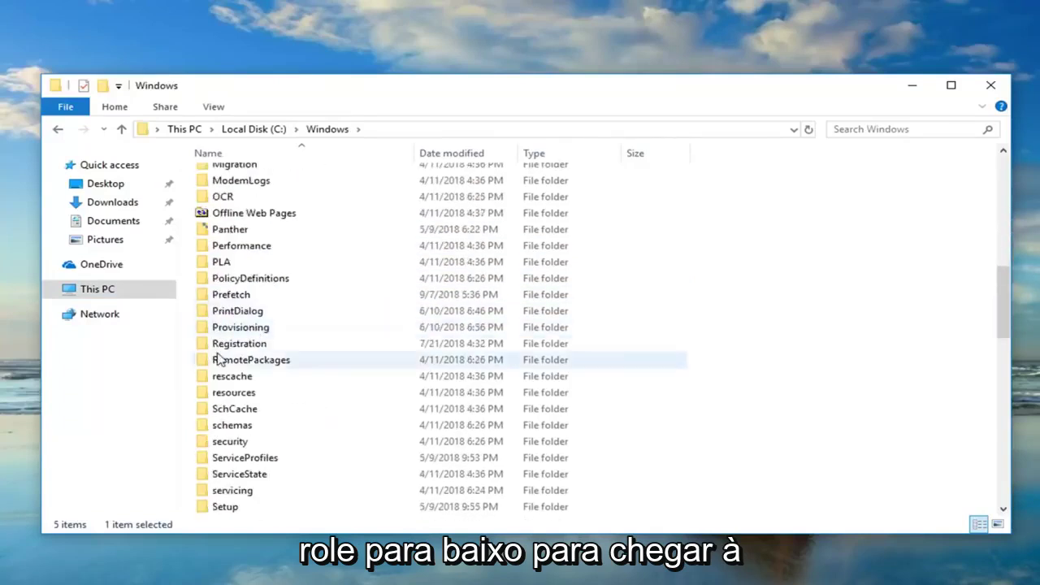
double_click(239, 474)
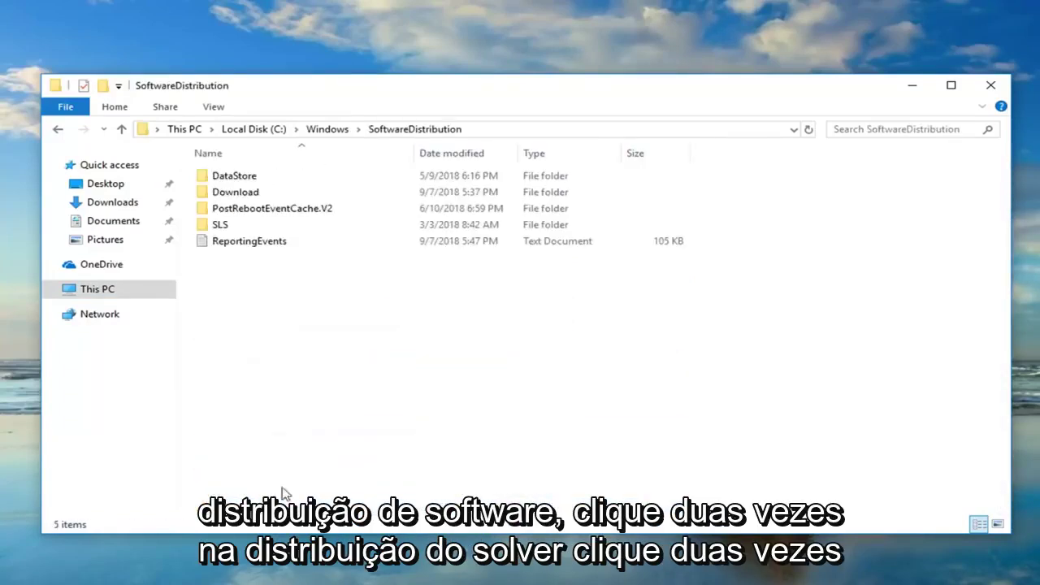
double_click(234, 193)
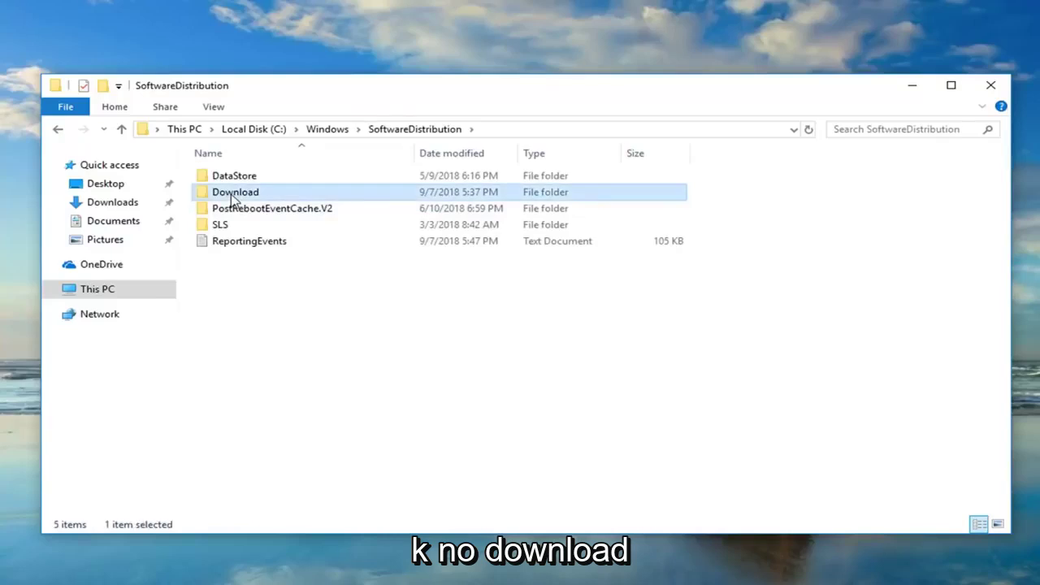
double_click(267, 177)
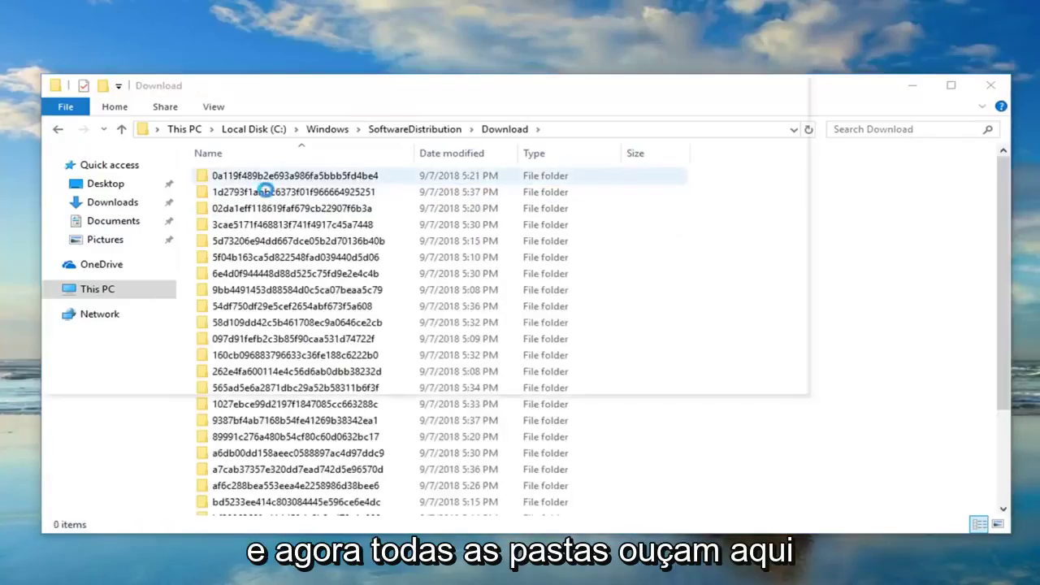
Step: Delete all folders inside the Download folder, granting administrator permission for all current items, and close the window
left_click(325, 257)
left_click(403, 213)
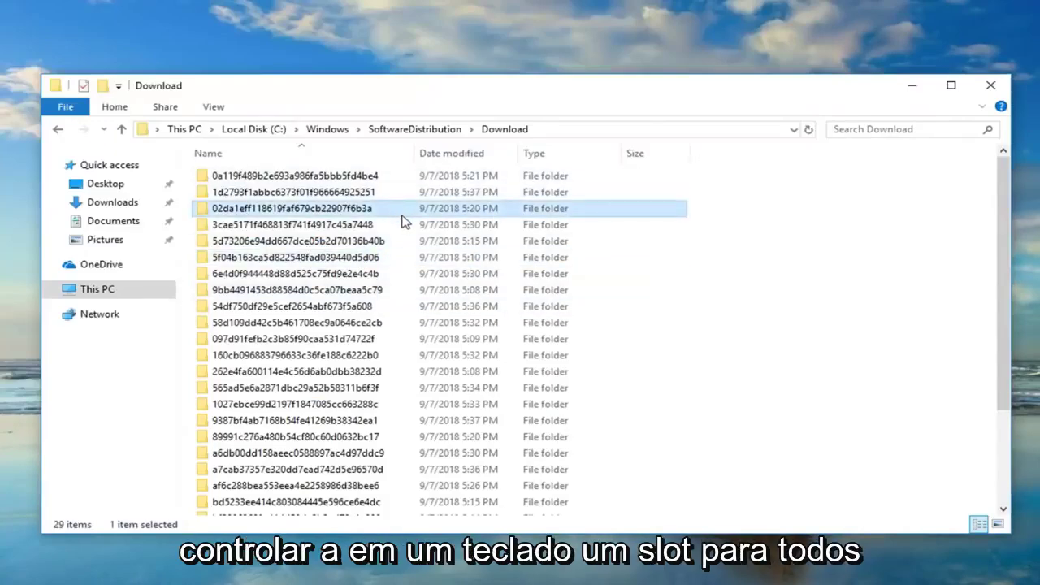
key("ctrl+a")
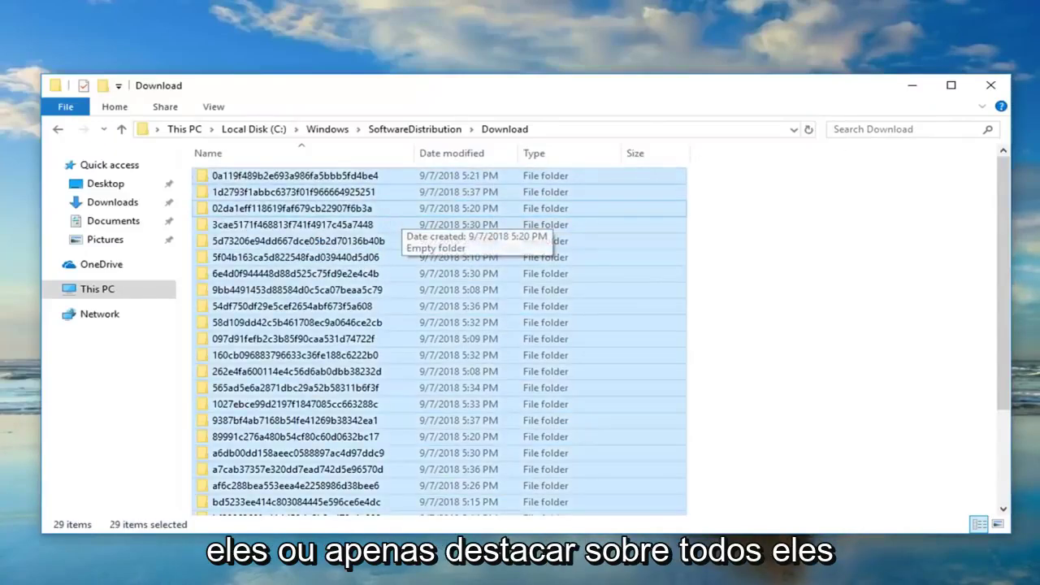
right_click(312, 247)
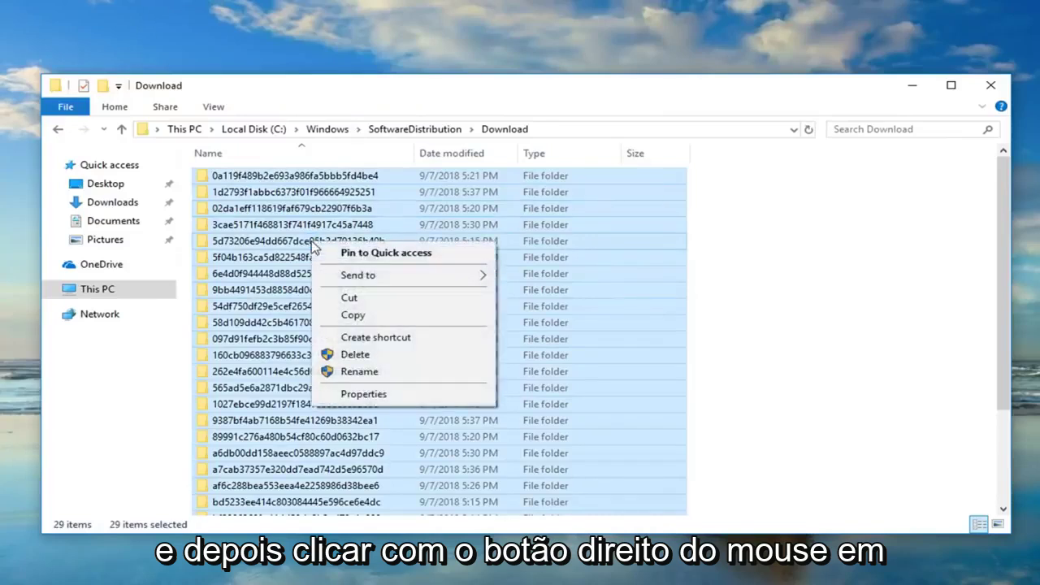
left_click(372, 356)
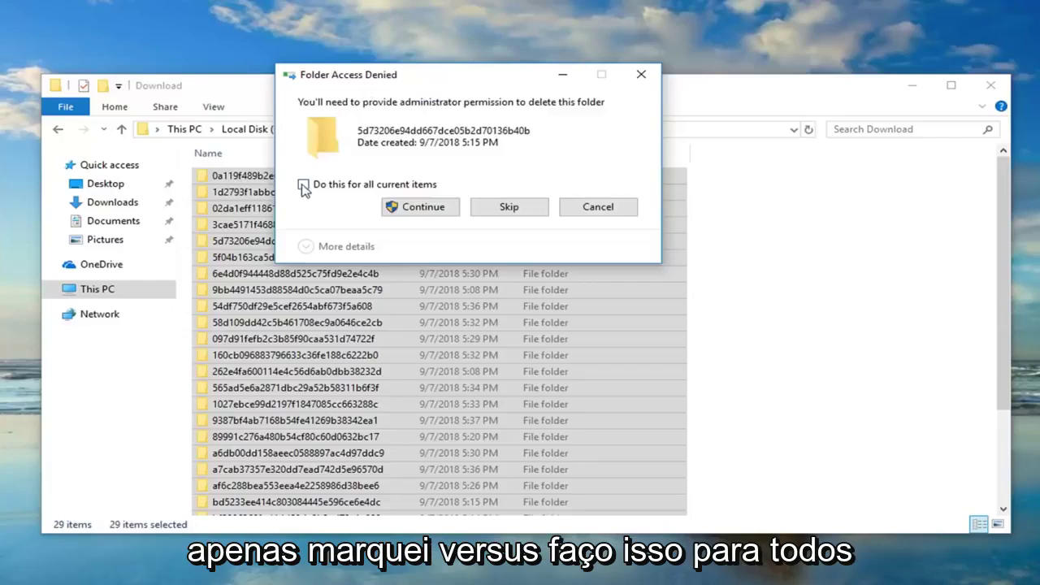
left_click(415, 208)
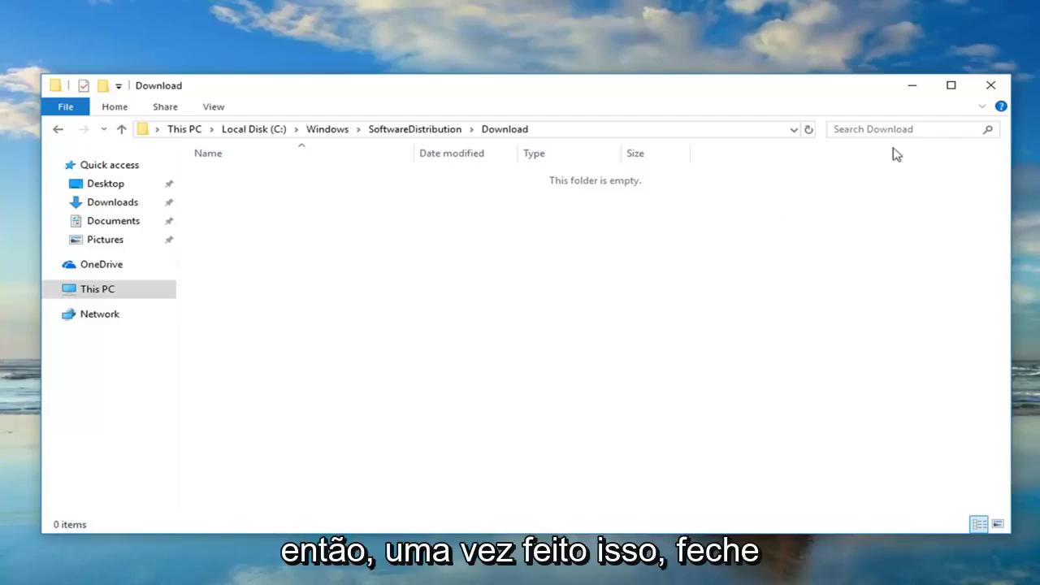
left_click(990, 88)
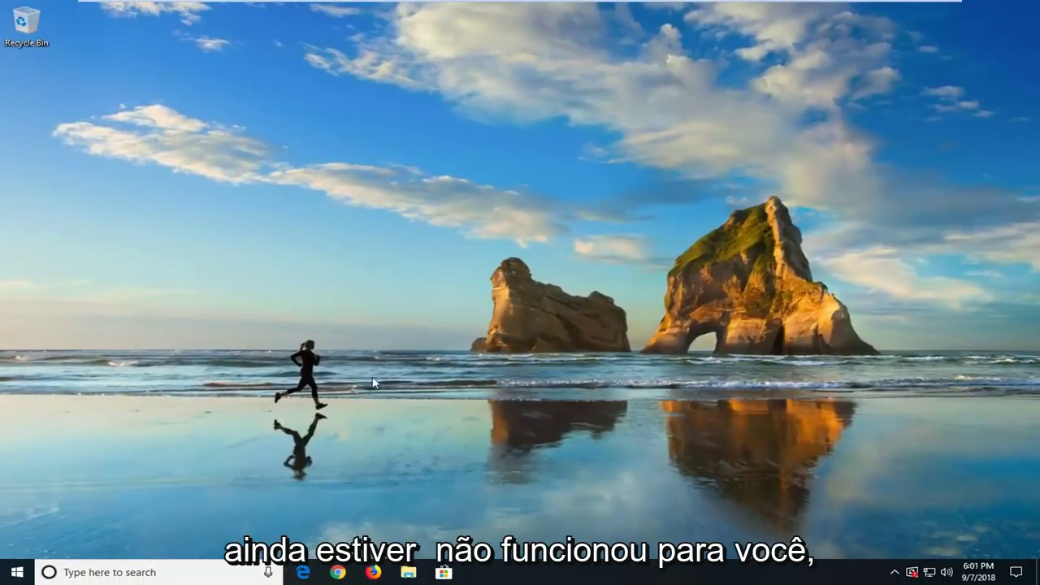
Step: Search Windows for "cmd" and open Command Prompt as administrator, allowing it to make changes to the device
left_click(16, 579)
type("cmd")
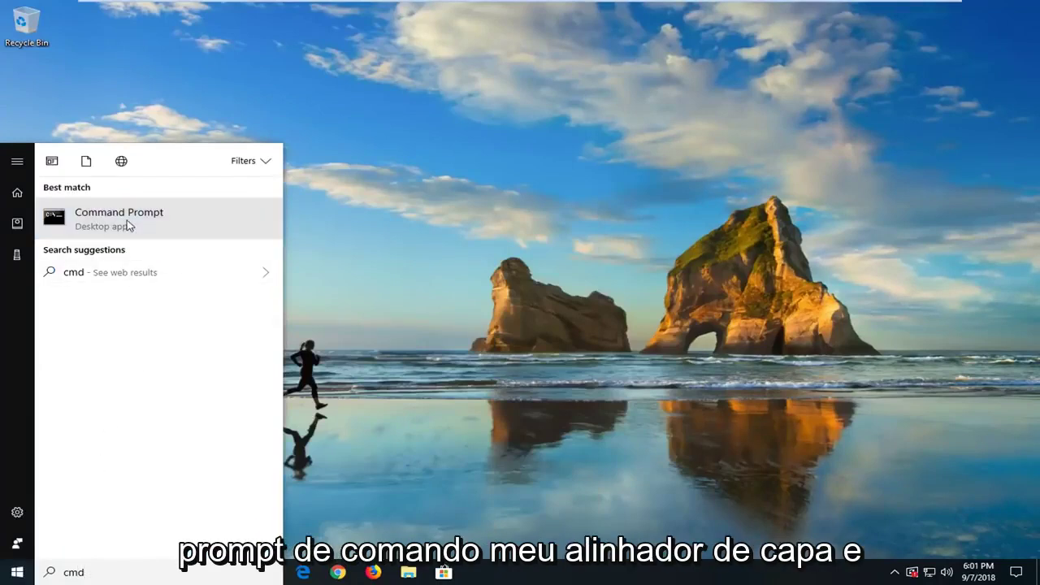
right_click(128, 225)
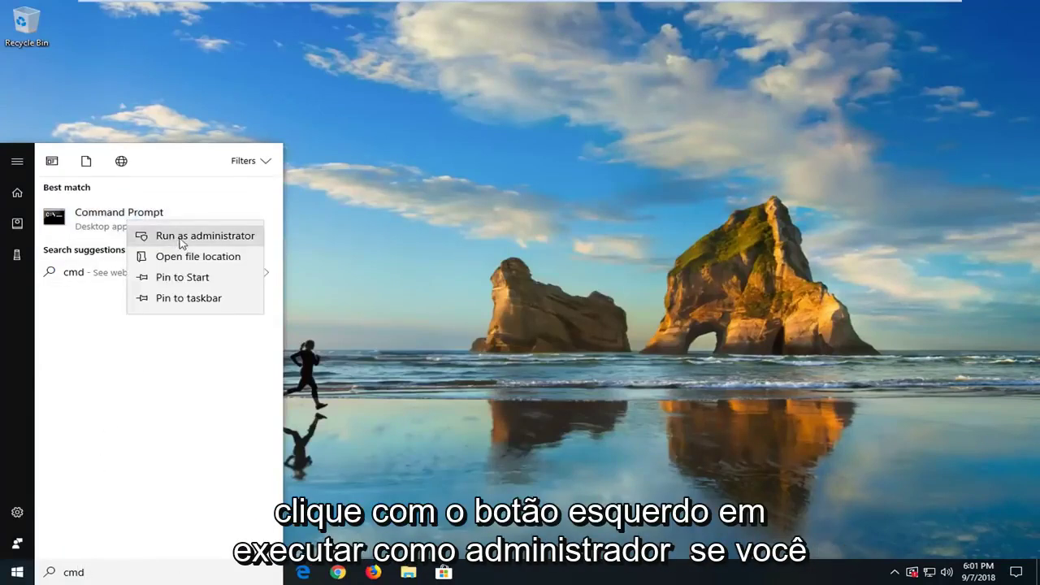
left_click(180, 237)
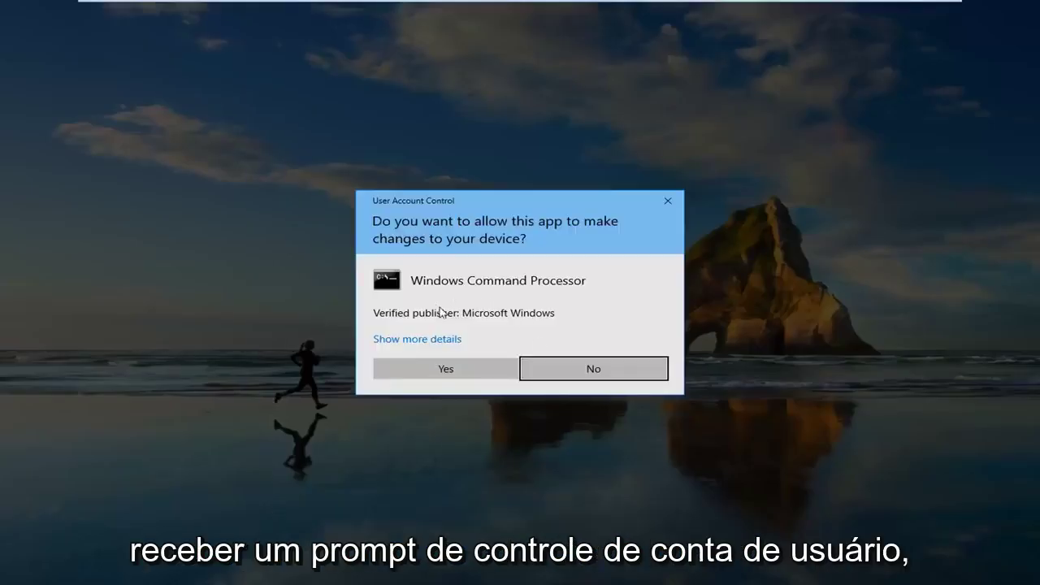
left_click(445, 370)
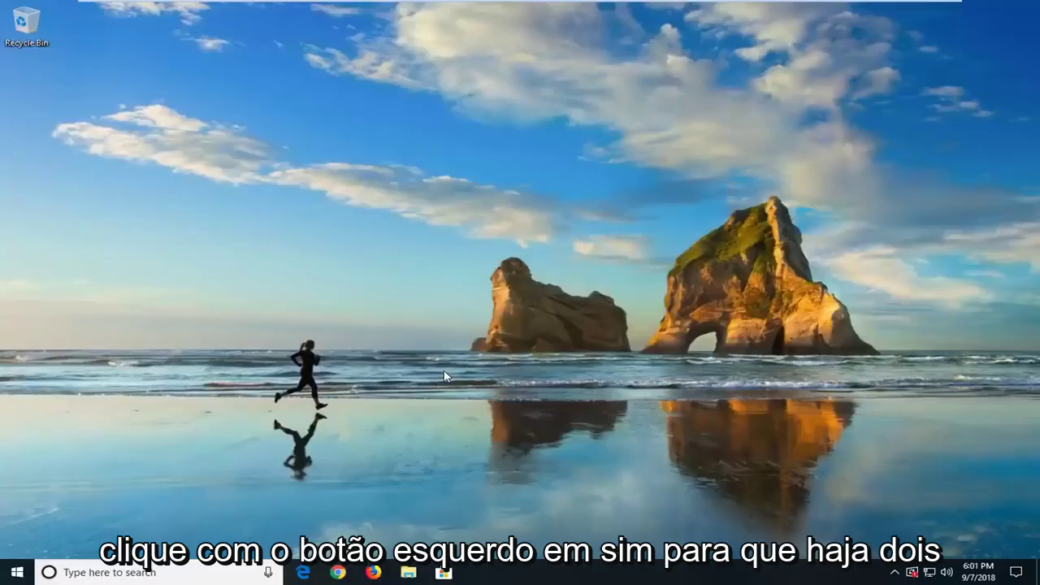
left_click_drag(374, 30, 414, 35)
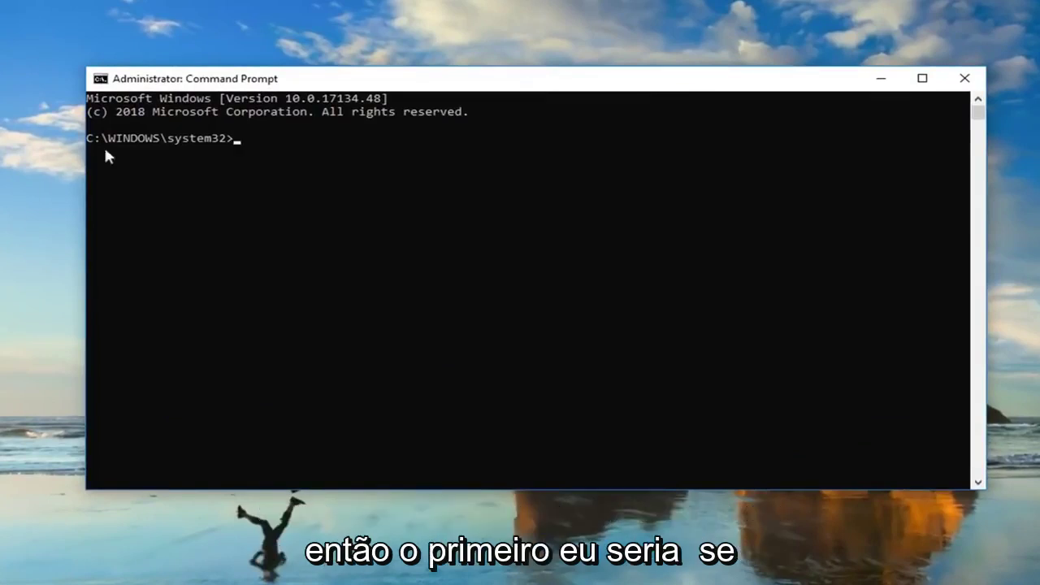
Step: Run the system file check with sfc /scannow in the administrator Command Prompt and reposition its window
type("s")
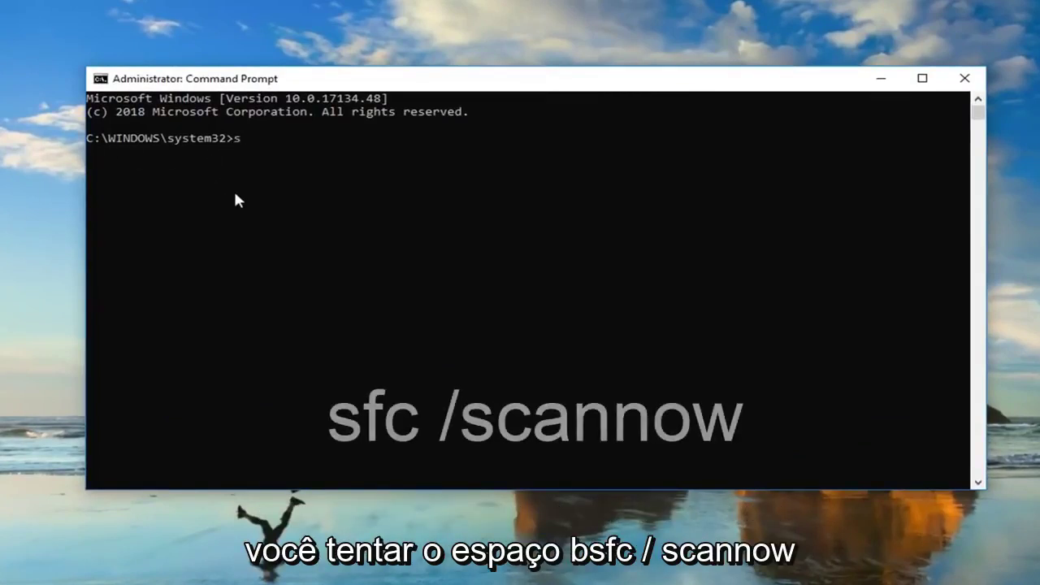
type("fc /scannow")
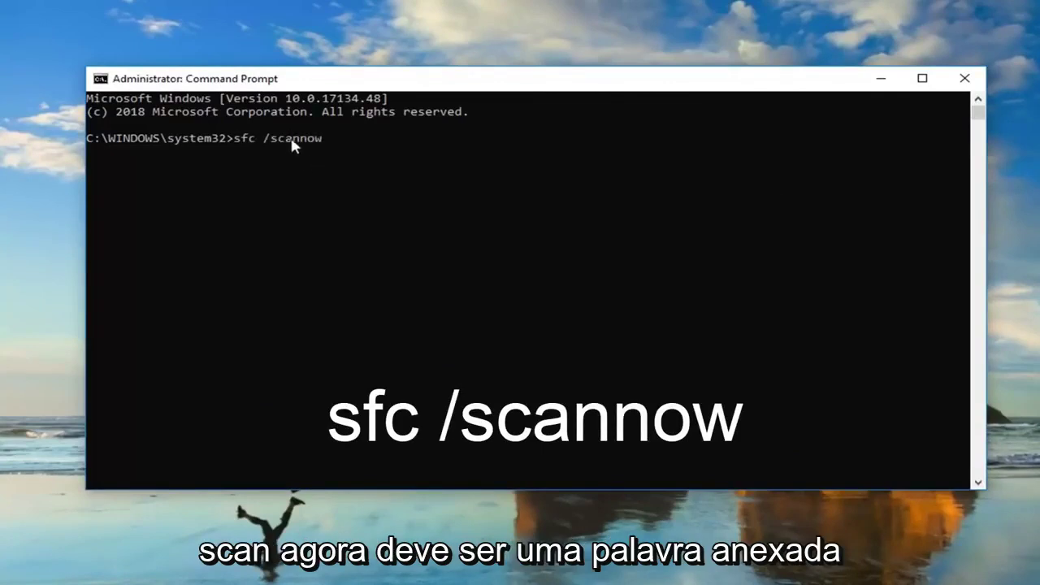
key("Return")
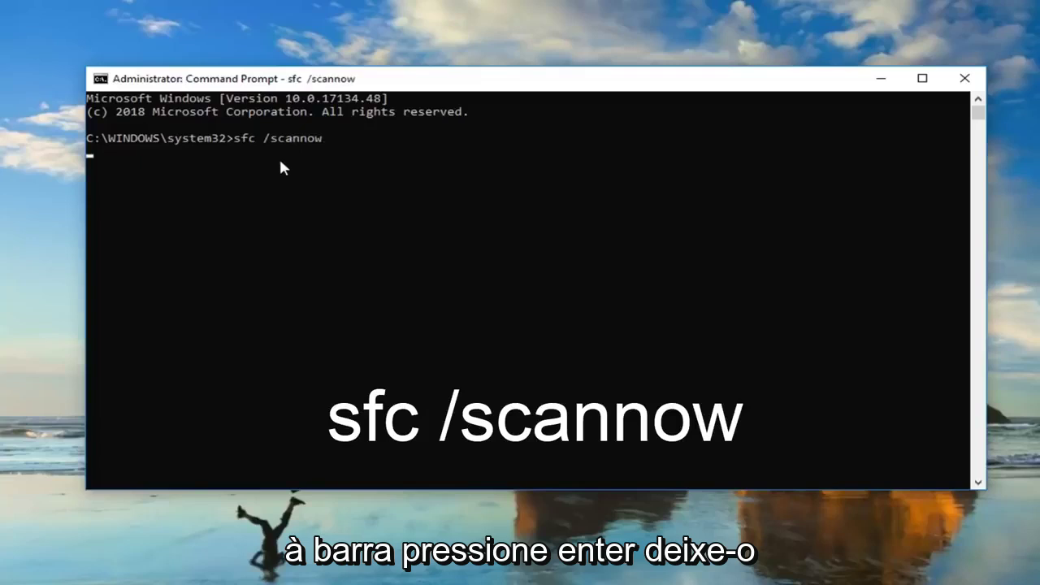
left_click_drag(350, 75, 401, 96)
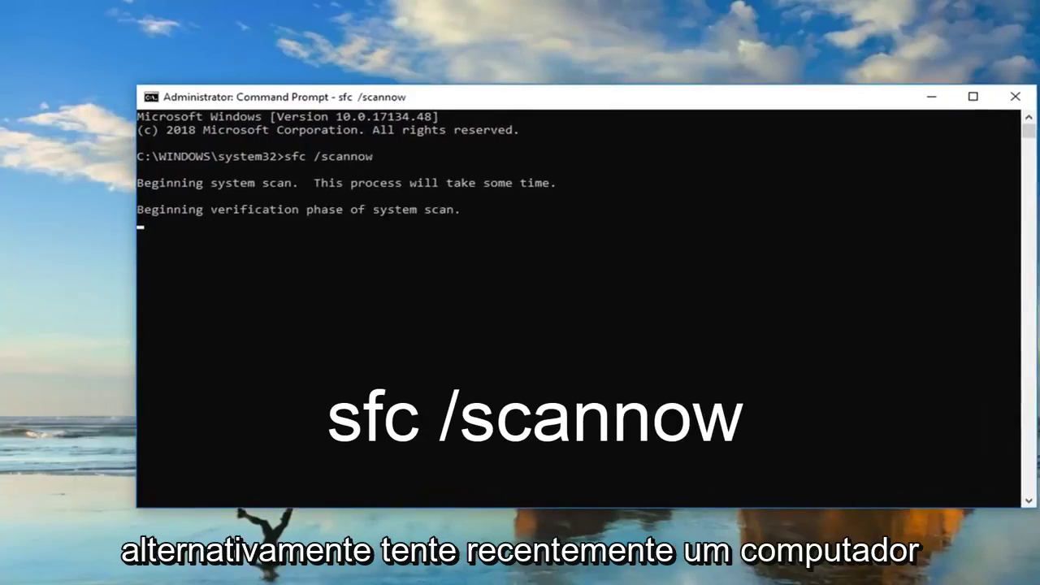
left_click(398, 58)
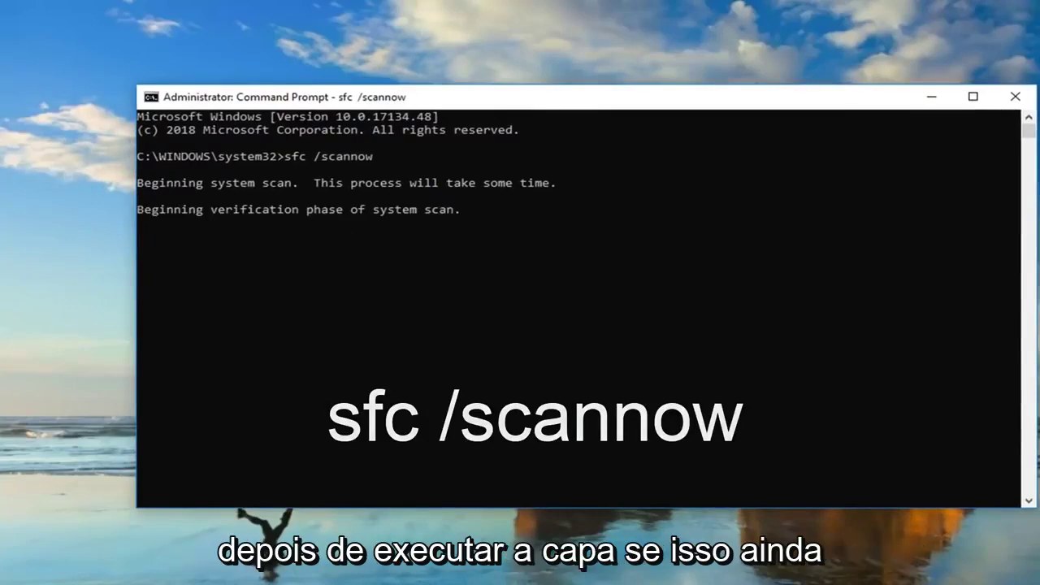
Step: Open a second administrator Command Prompt by searching for "cmd", approving the User Account Control request
key("super")
type("c")
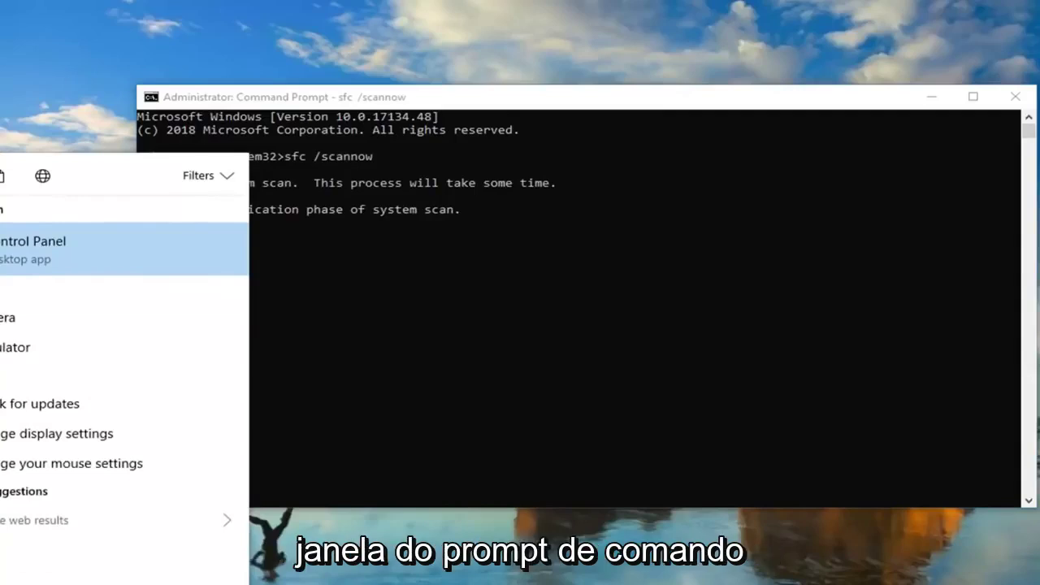
type("md")
right_click(62, 261)
left_click(98, 270)
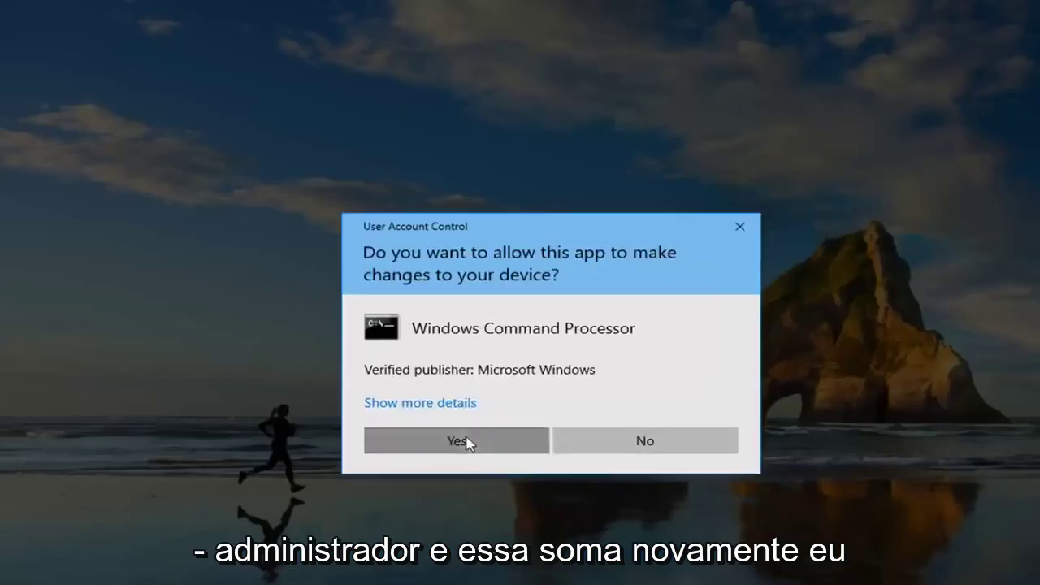
left_click(468, 442)
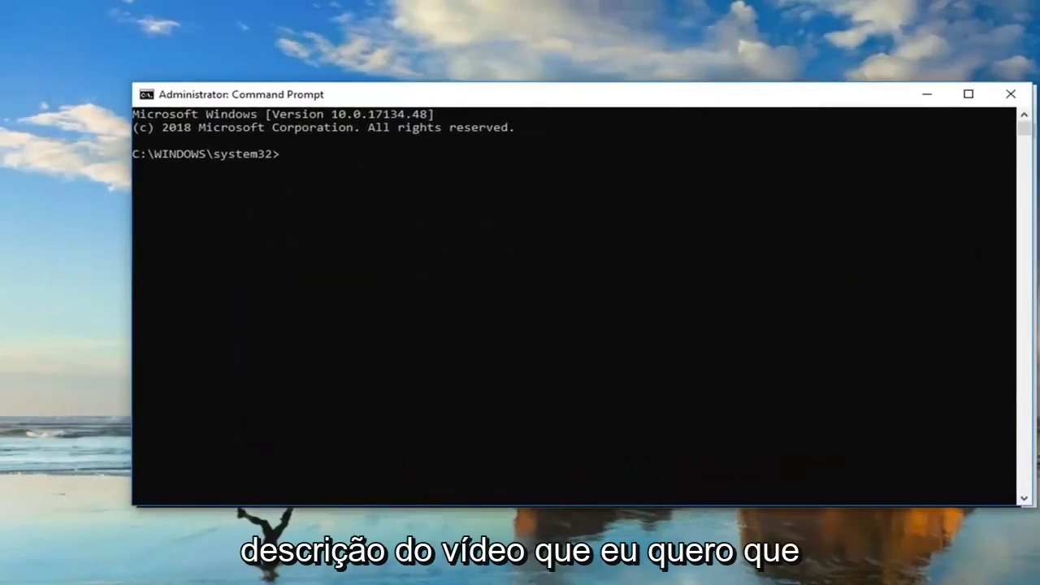
Step: Paste the command DISM /Online /Cleanup-Image /RestoreHealth into the new Command Prompt and run it
right_click(525, 101)
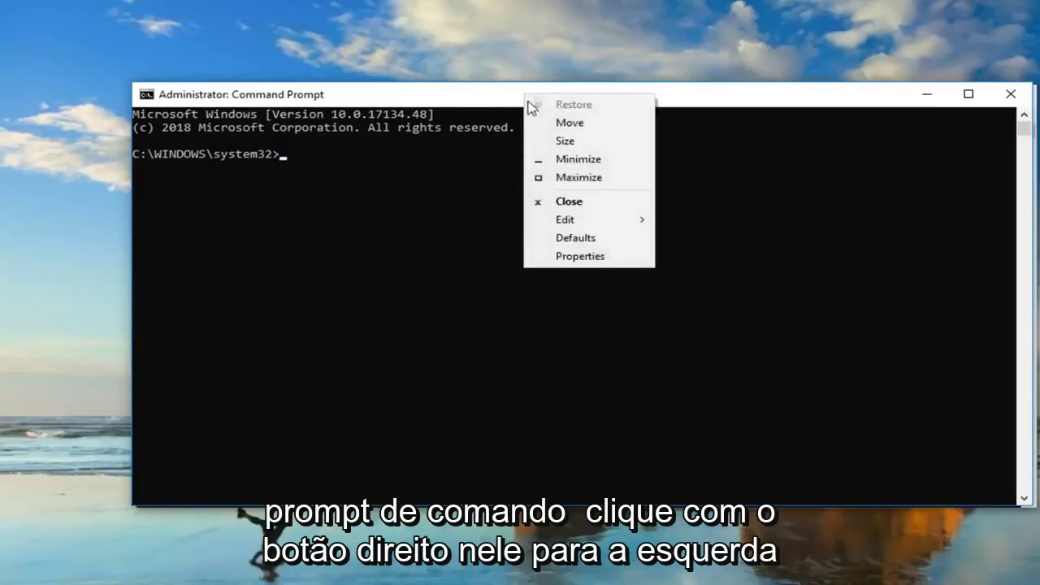
mouse_move(578, 220)
left_click(737, 257)
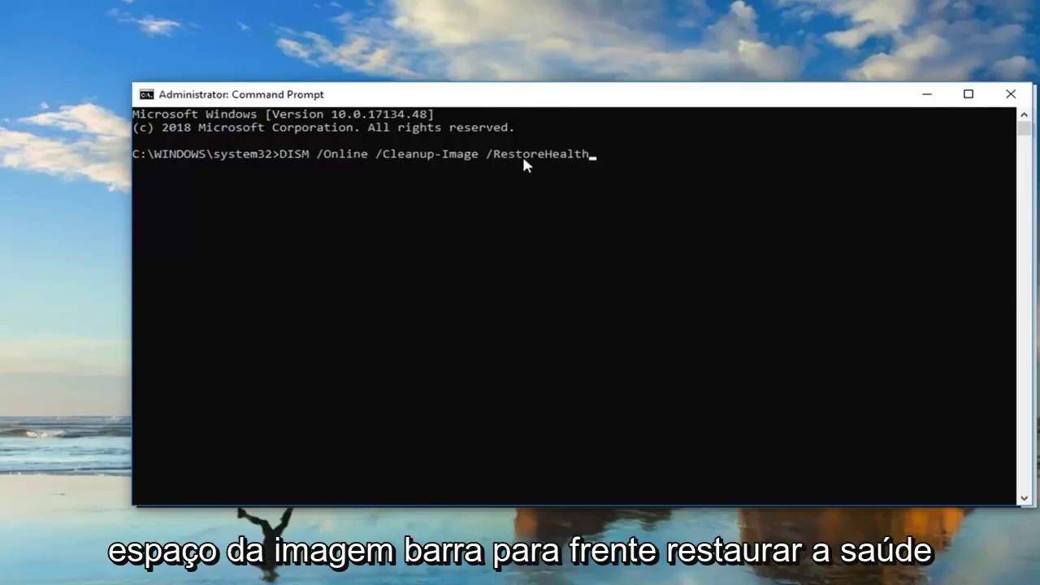
key("Return")
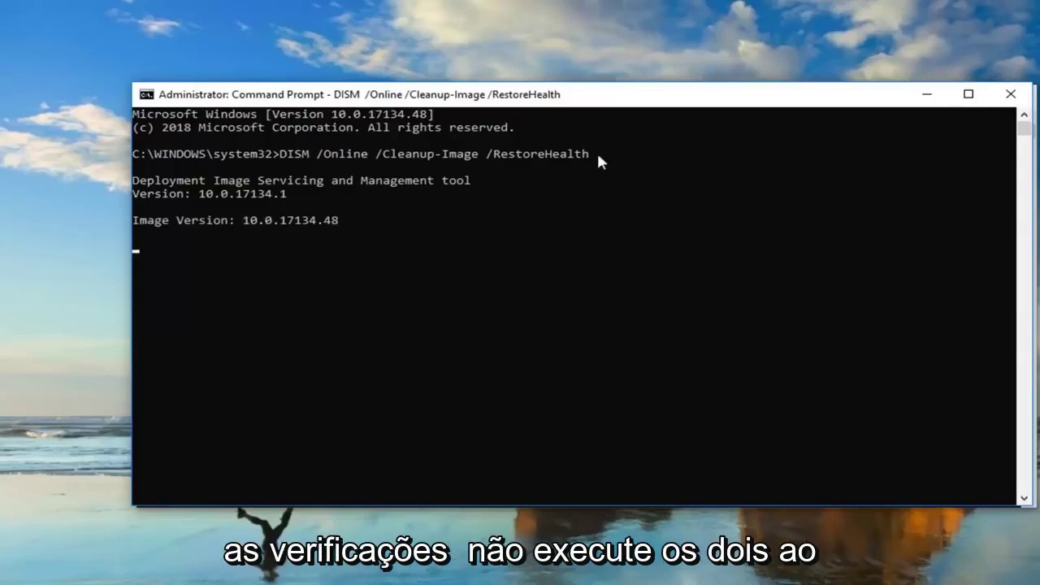
Step: Move the DISM window aside to view the sfc scan, and reposition both windows with DISM in front
mouse_move(590, 98)
left_mouse_down()
mouse_move(637, 411)
mouse_move(574, 234)
mouse_move(590, 98)
left_mouse_up()
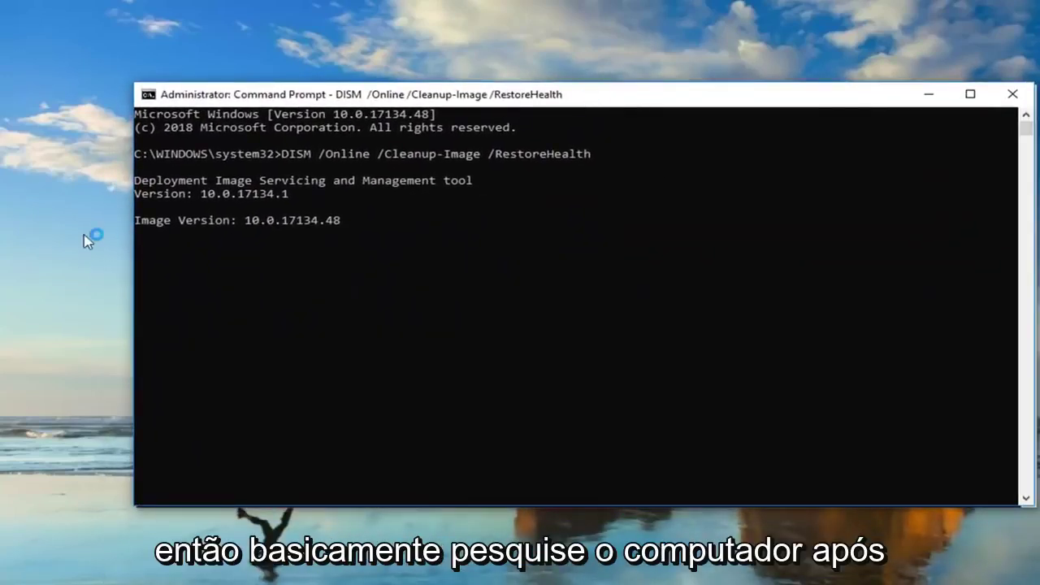
left_click_drag(391, 92, 611, 198)
left_click(259, 98)
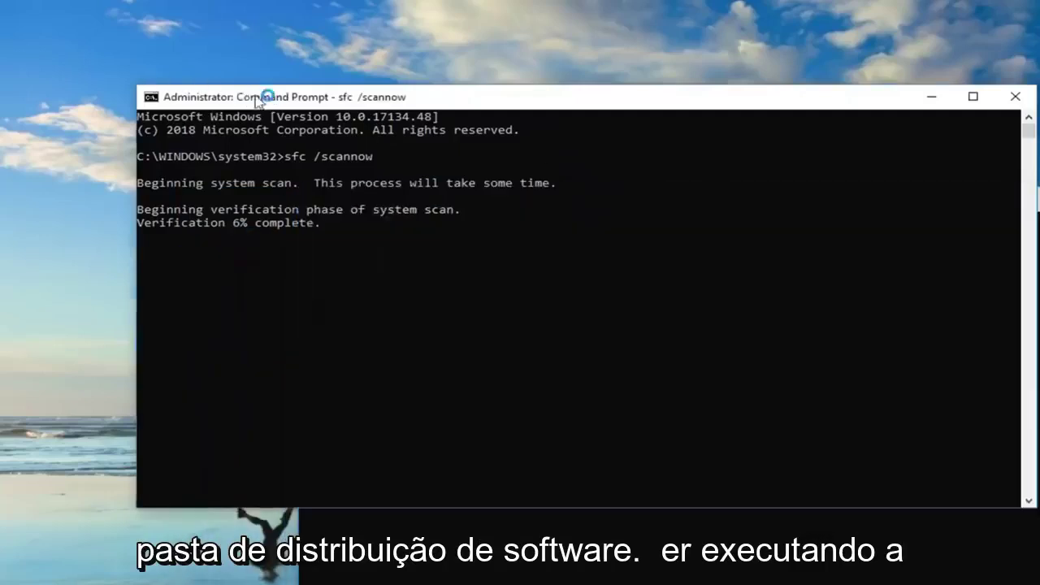
left_click_drag(259, 98, 228, 74)
left_click_drag(1037, 204, 449, 76)
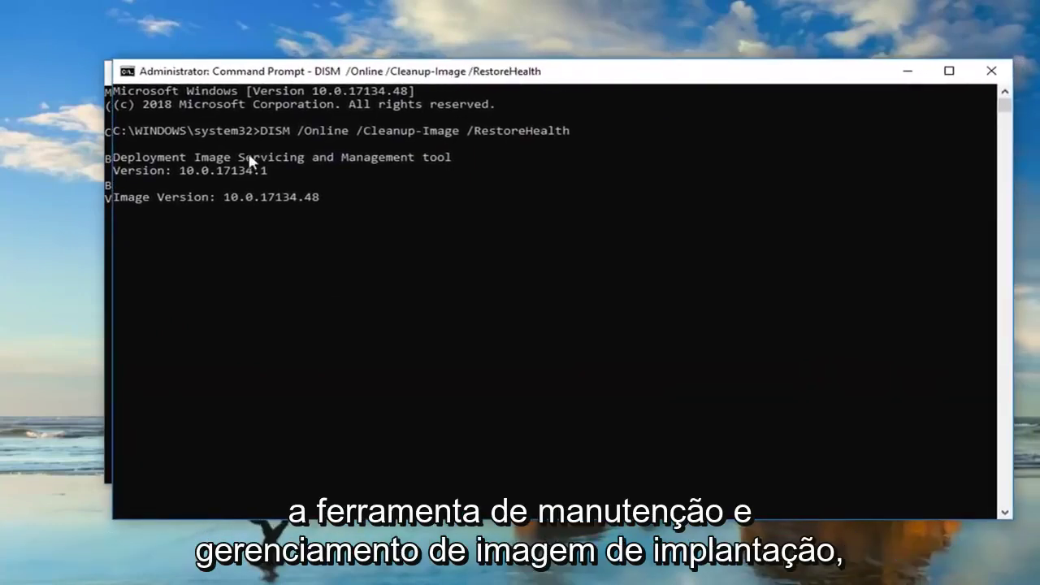